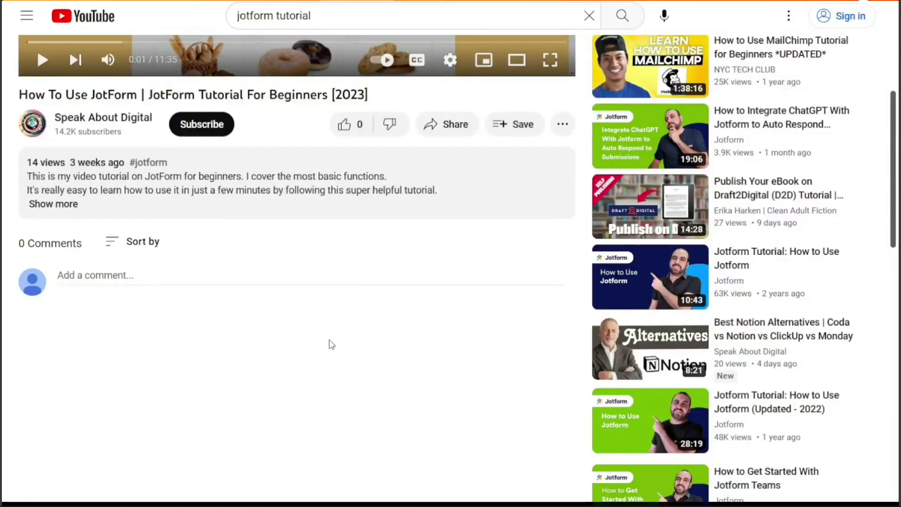
{"action": "left_click", "coordinate": [51, 204]}
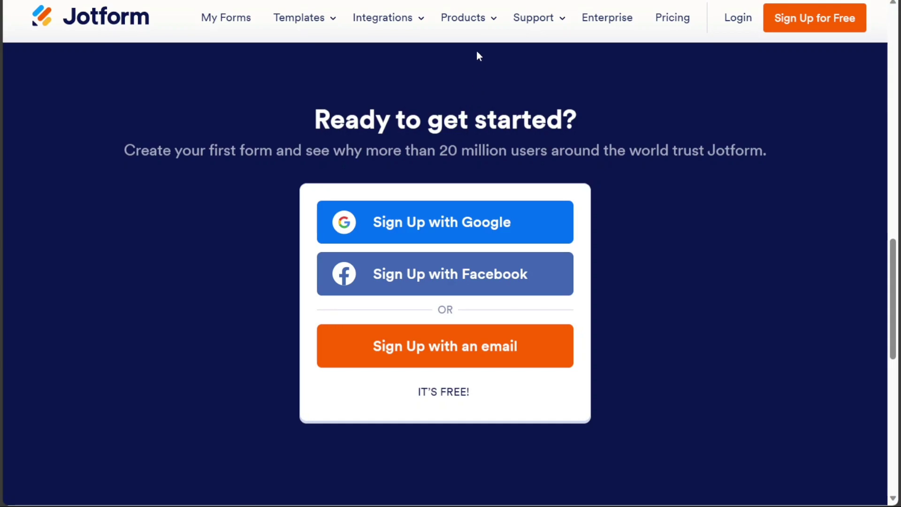
{"action": "mouse_move", "coordinate": [475, 32]}
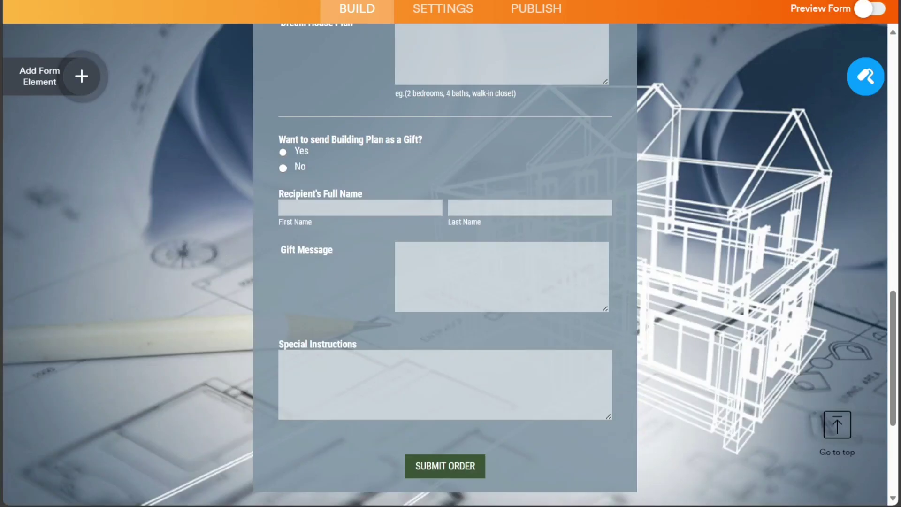
Look over the Recipient's Full Name and Gift Message fields and the basic form elements available to add.
{"action": "left_click", "coordinate": [429, 203]}
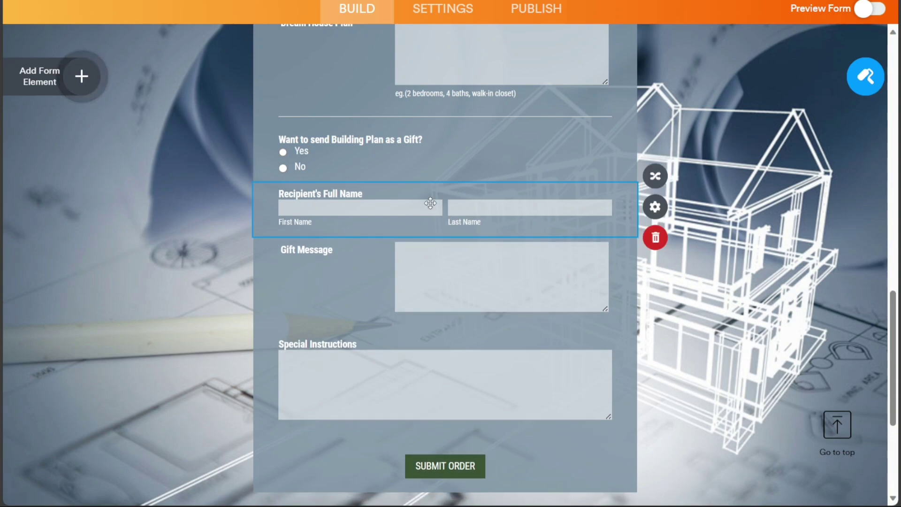
{"action": "left_click", "coordinate": [557, 259]}
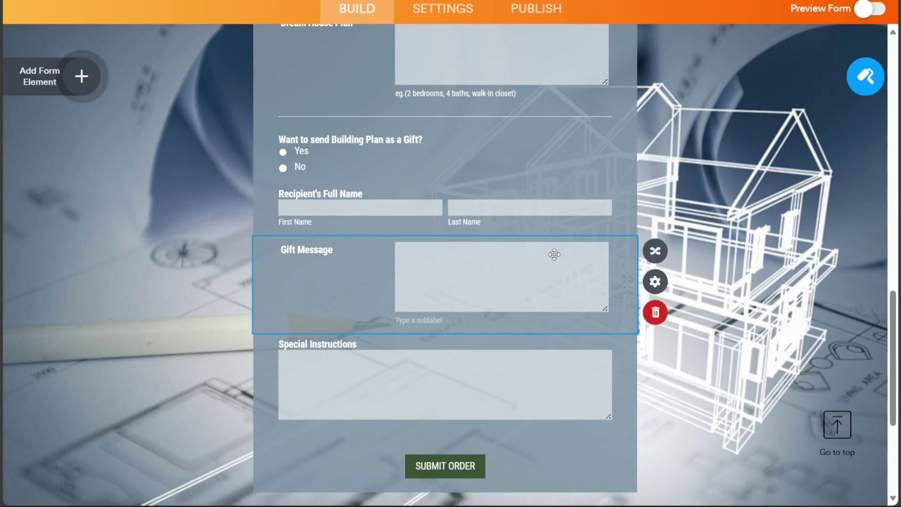
{"action": "left_click", "coordinate": [81, 76]}
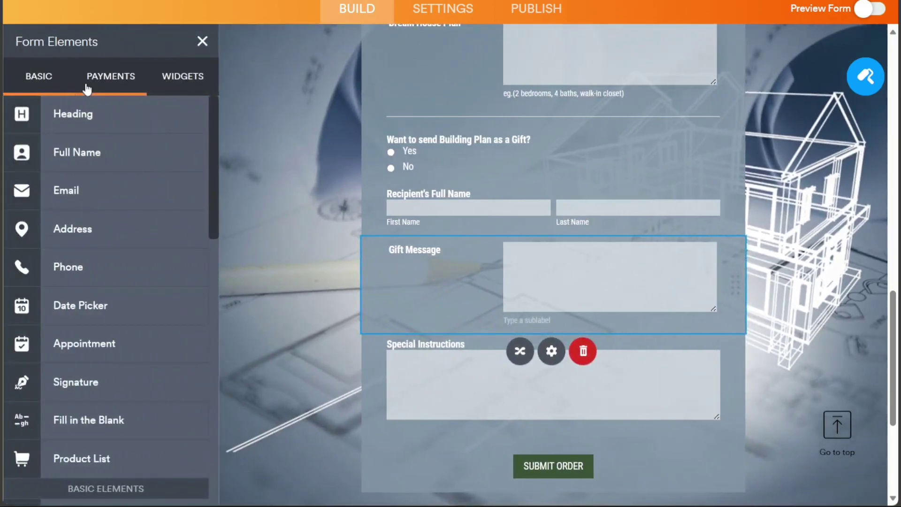
{"action": "left_click", "coordinate": [92, 86]}
{"action": "left_click", "coordinate": [37, 77]}
{"action": "left_click_drag", "start_coordinate": [213, 166], "coordinate": [204, 82]}
{"action": "left_click", "coordinate": [202, 43]}
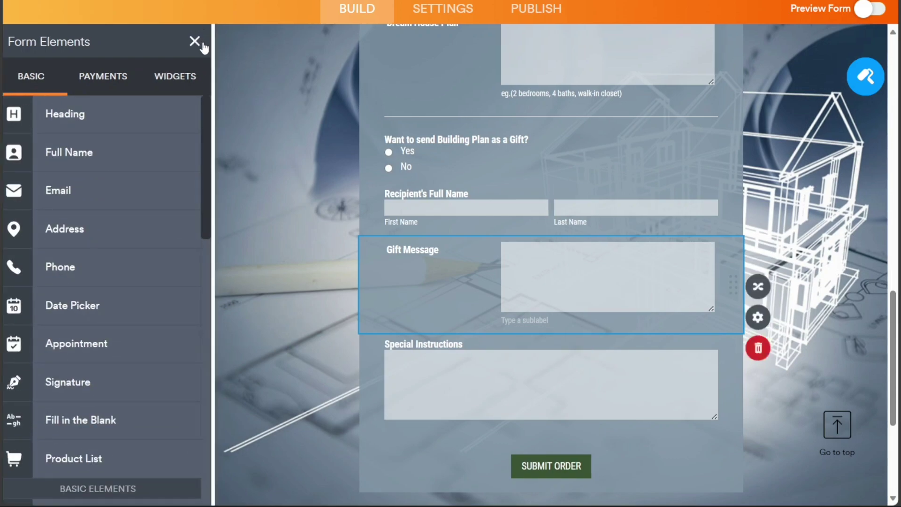
{"action": "left_click_drag", "start_coordinate": [896, 344], "coordinate": [897, 80]}
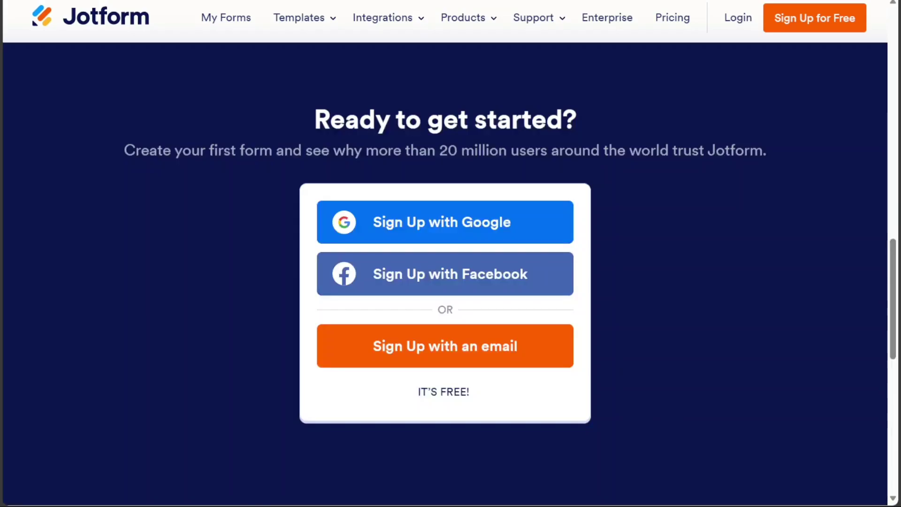
{"action": "left_click_drag", "start_coordinate": [407, 390], "coordinate": [473, 397]}
{"action": "left_click", "coordinate": [624, 286]}
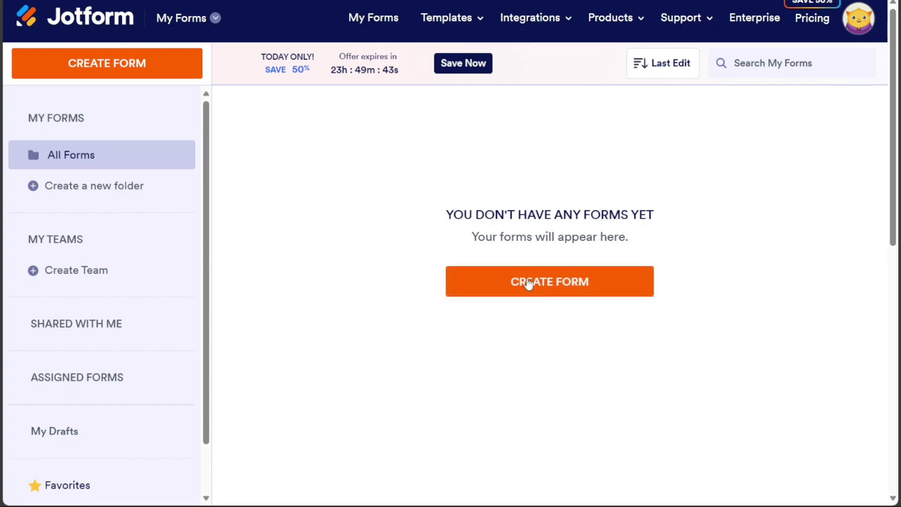
Start a new form from a template, choosing Customer Order Form from a template search for "Custom Order".
{"action": "left_click", "coordinate": [124, 66]}
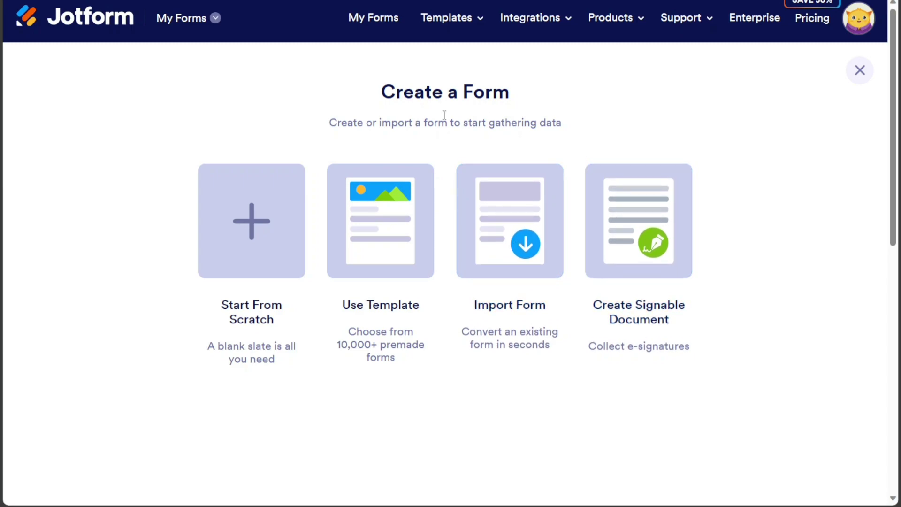
{"action": "left_click", "coordinate": [373, 226]}
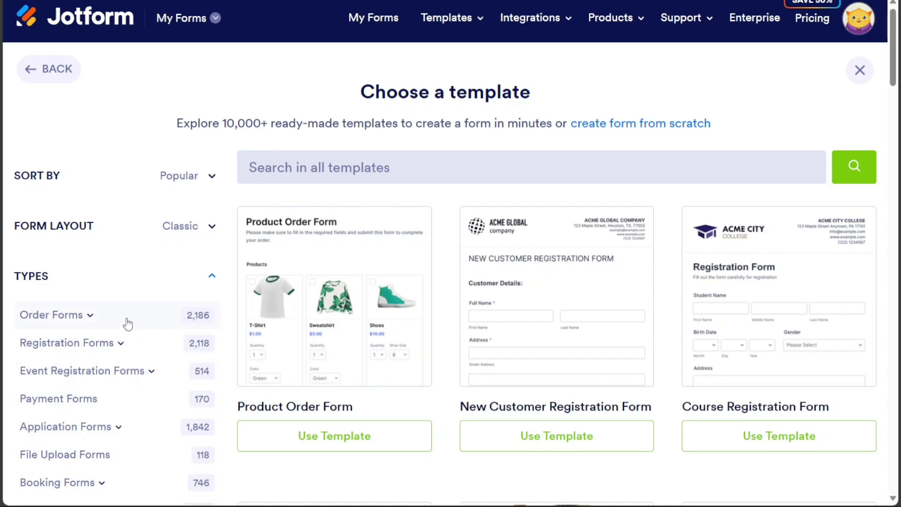
{"action": "left_click", "coordinate": [421, 171]}
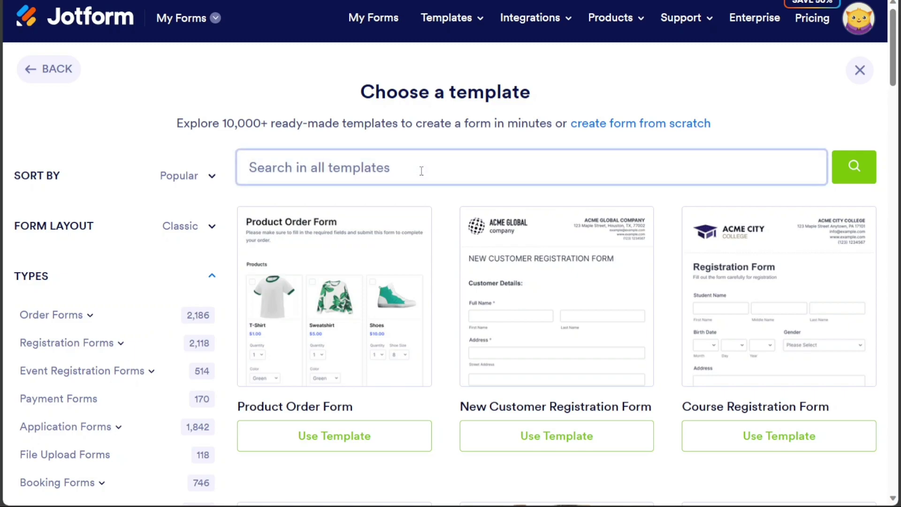
{"action": "type", "text": "Custom Order"}
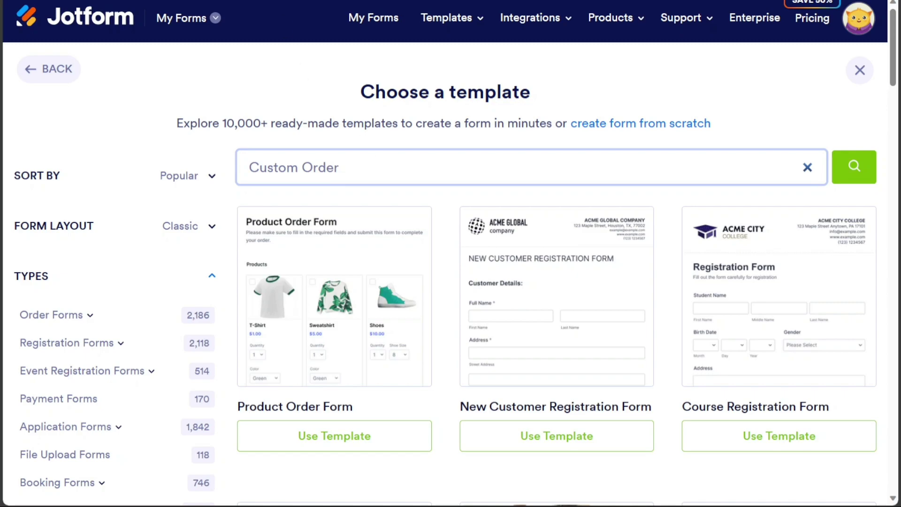
{"action": "key", "text": "Return"}
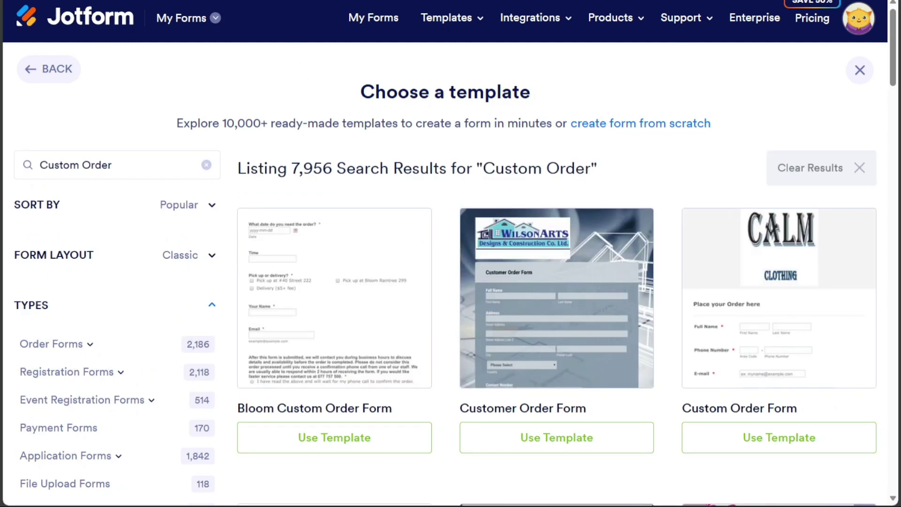
{"action": "left_click_drag", "start_coordinate": [287, 168], "coordinate": [334, 170]}
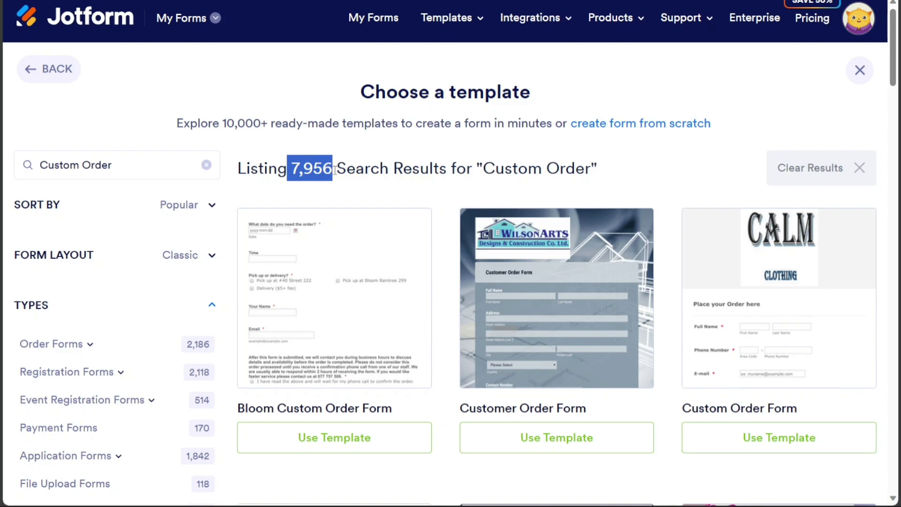
{"action": "left_click", "coordinate": [430, 193]}
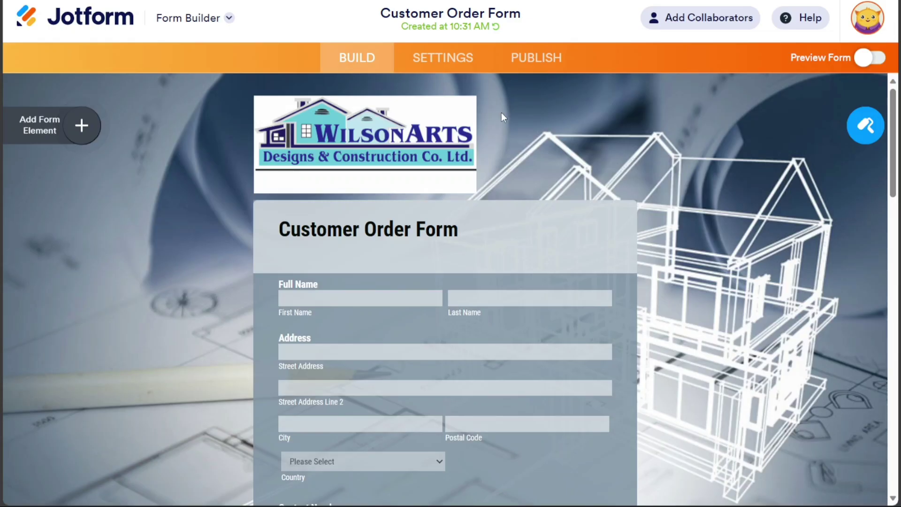
Review the properties of the form's logo, title, Address field and Contact Number field without editing them.
{"action": "left_click", "coordinate": [426, 157]}
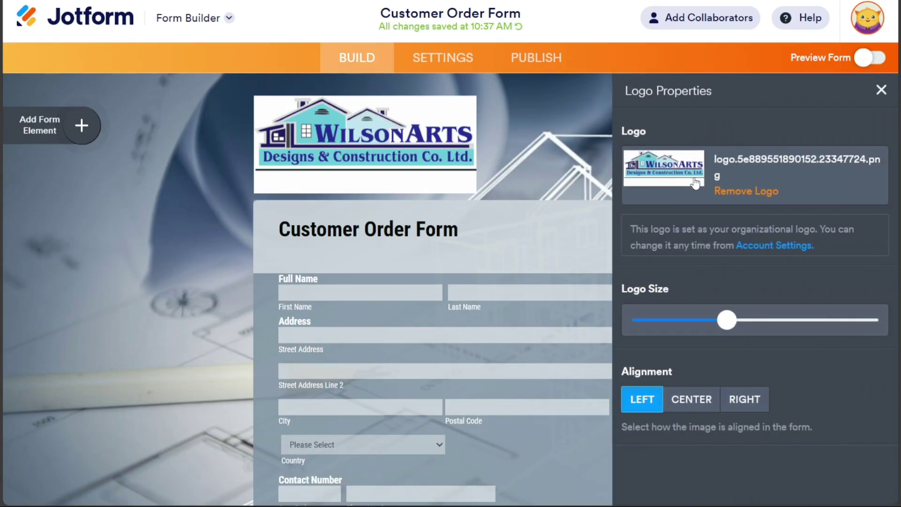
{"action": "left_click", "coordinate": [411, 229]}
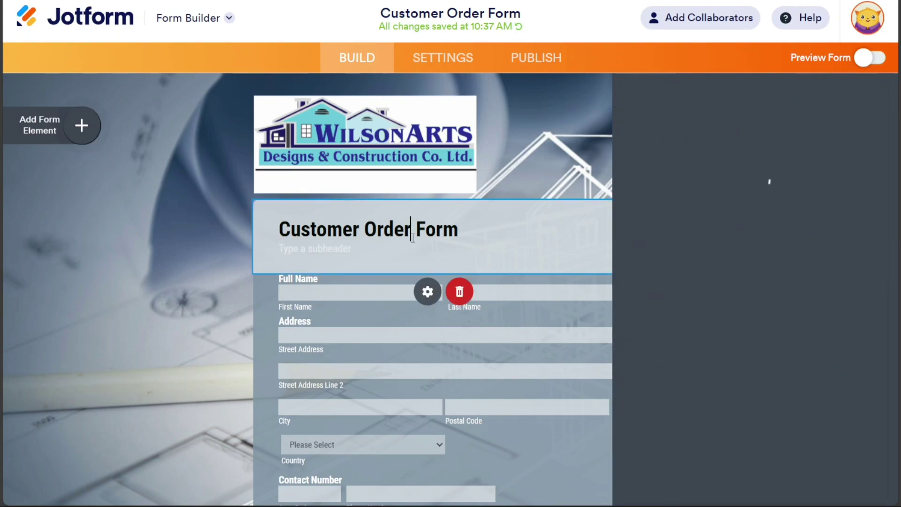
{"action": "left_click", "coordinate": [381, 339]}
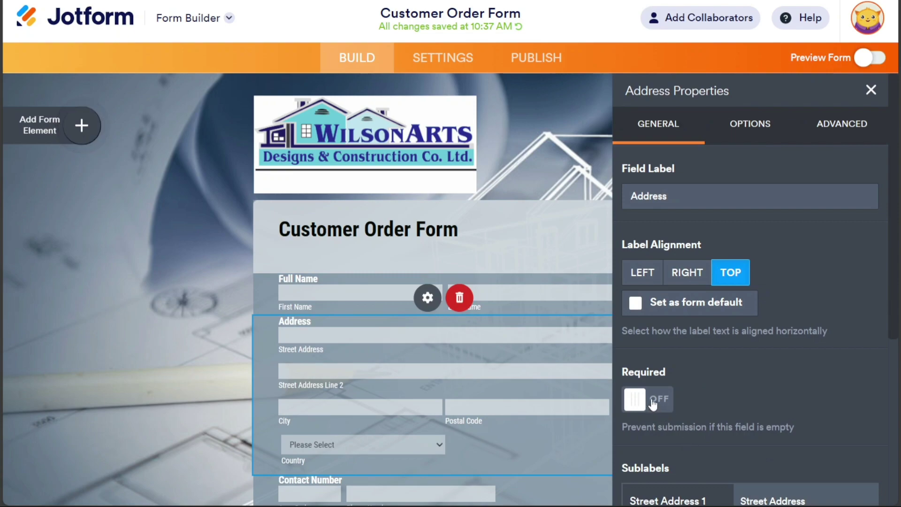
{"action": "left_click", "coordinate": [486, 494]}
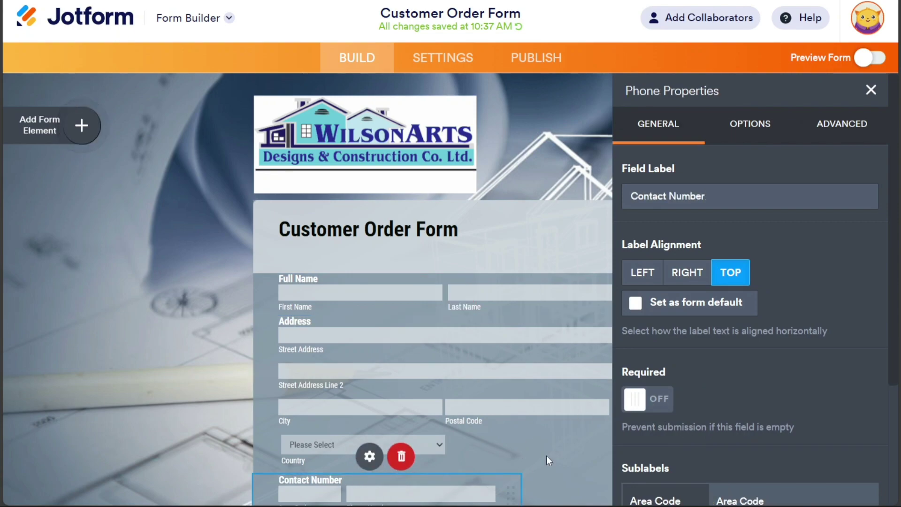
{"action": "left_click", "coordinate": [872, 90]}
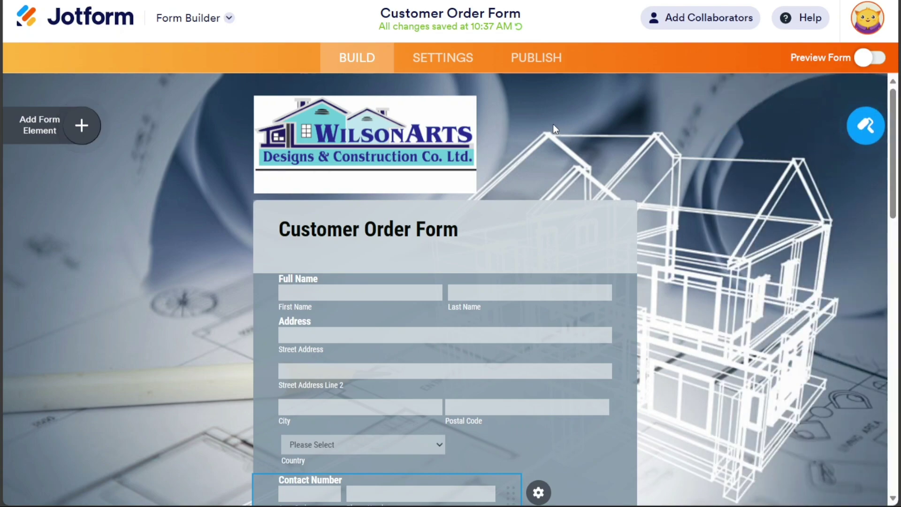
Copy the form's direct link from its publishing options and open the form in a new tab.
{"action": "left_click", "coordinate": [545, 76]}
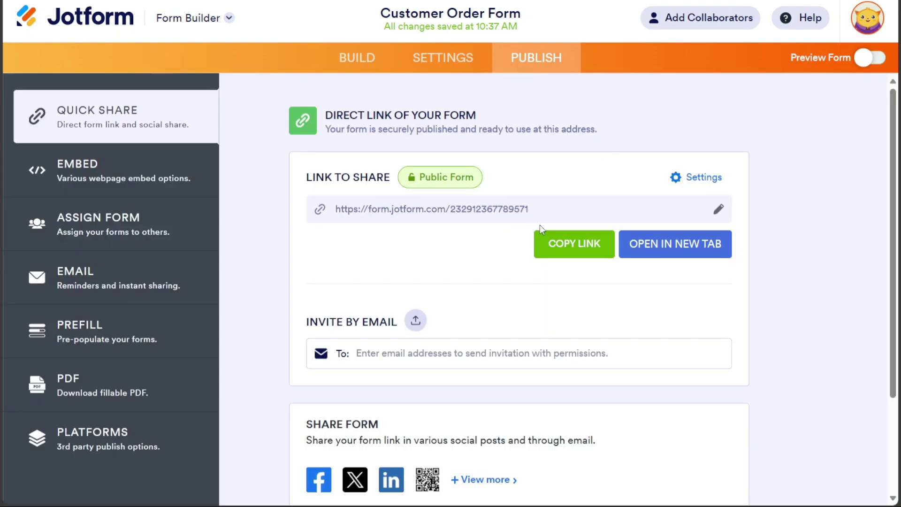
{"action": "left_click", "coordinate": [573, 249]}
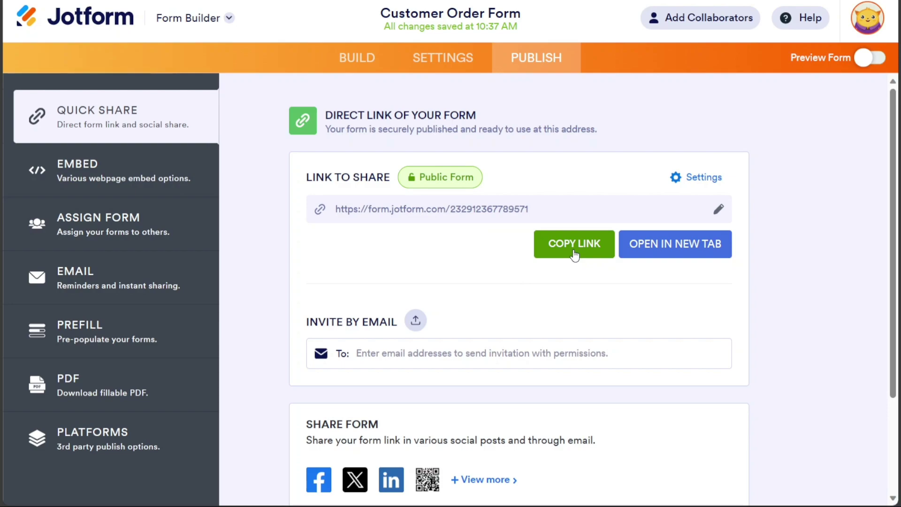
{"action": "left_click", "coordinate": [670, 250]}
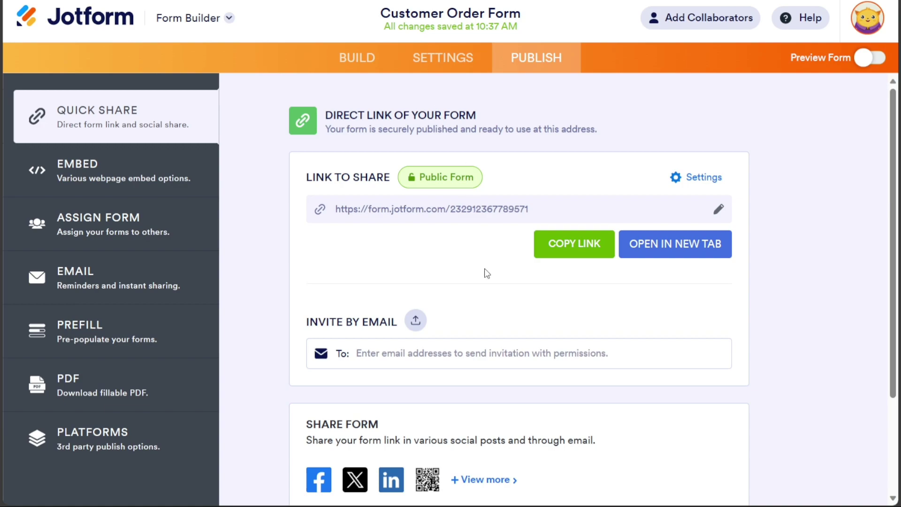
Look at the email invitation fields and the additional sharing options, including the QR code for the form link.
{"action": "left_click", "coordinate": [506, 352]}
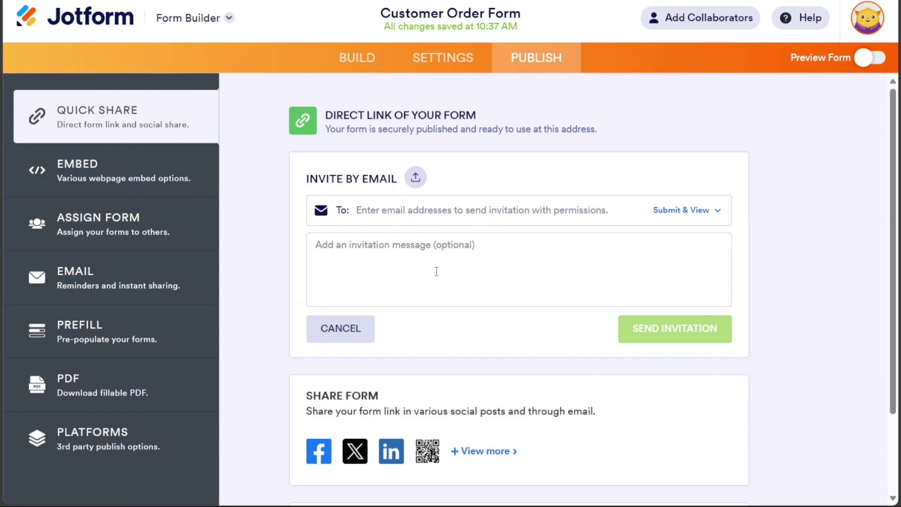
{"action": "left_click", "coordinate": [500, 451]}
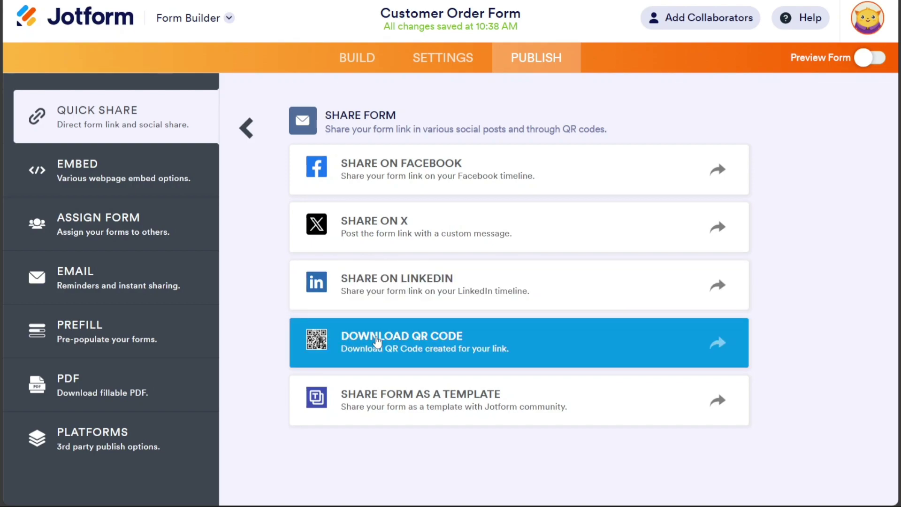
{"action": "left_click", "coordinate": [377, 342]}
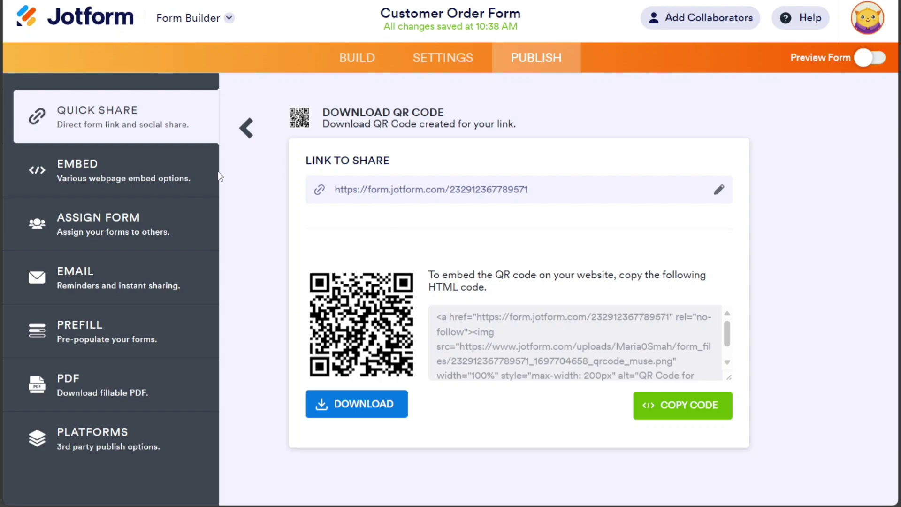
Copy the form's JavaScript embed code for use on a website.
{"action": "left_click", "coordinate": [132, 168]}
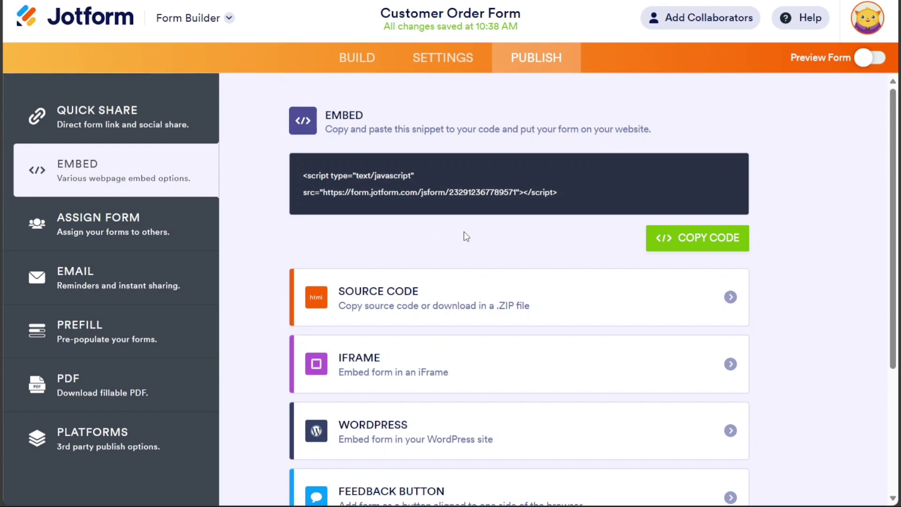
{"action": "left_click", "coordinate": [695, 247]}
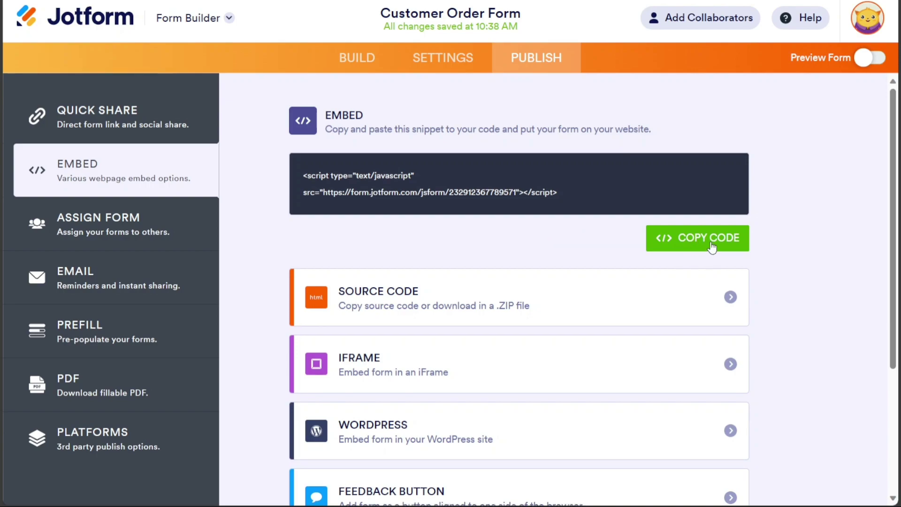
{"action": "left_click", "coordinate": [708, 241]}
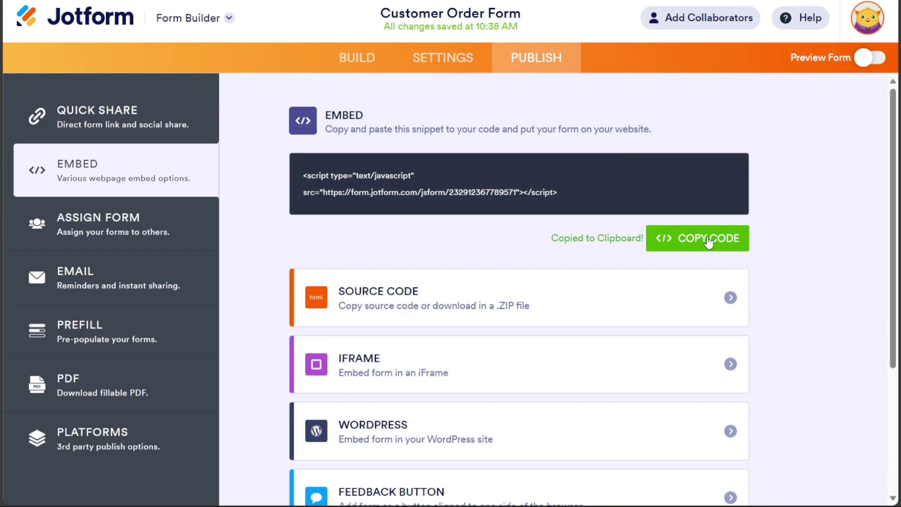